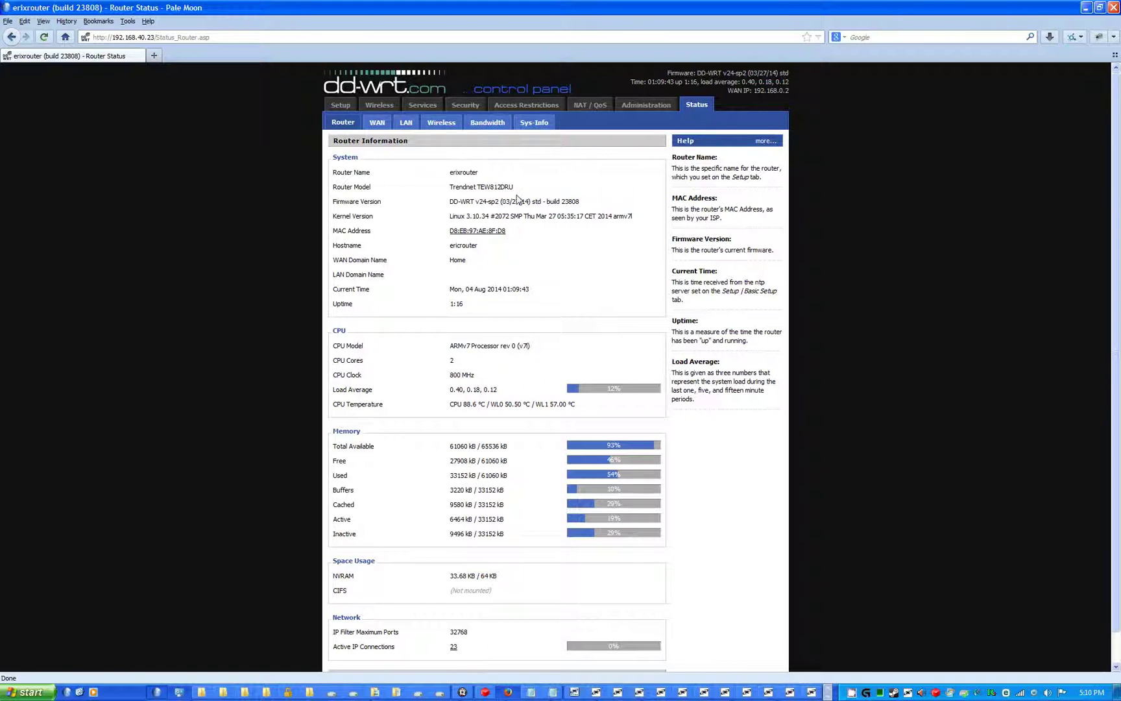
# Step: Open Setup's Basic Setup page, then visit the DDNS and MAC Address Clone sub-tabs
pyautogui.click(341, 105)
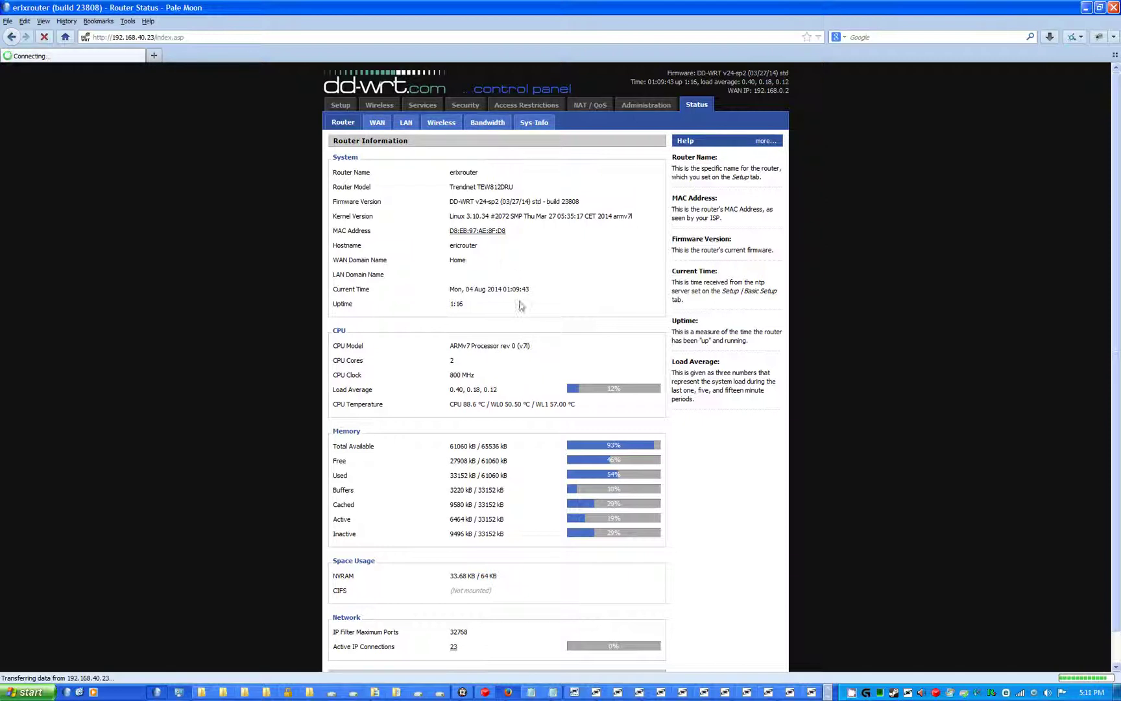
pyautogui.click(226, 37)
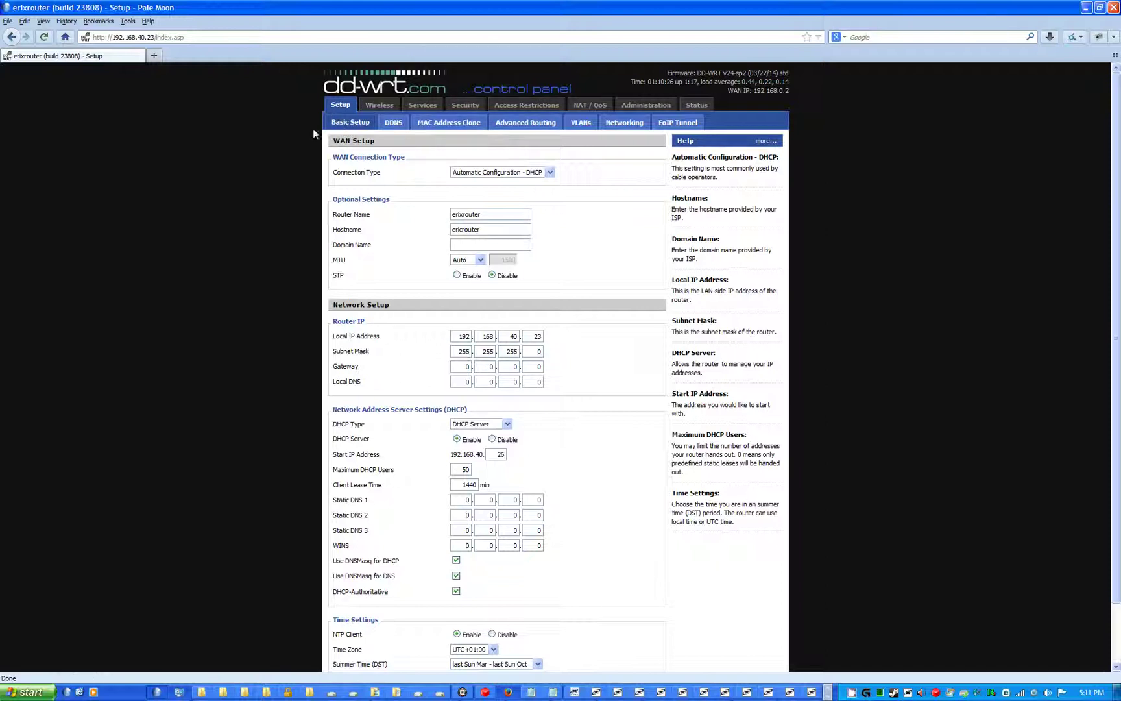
pyautogui.click(393, 122)
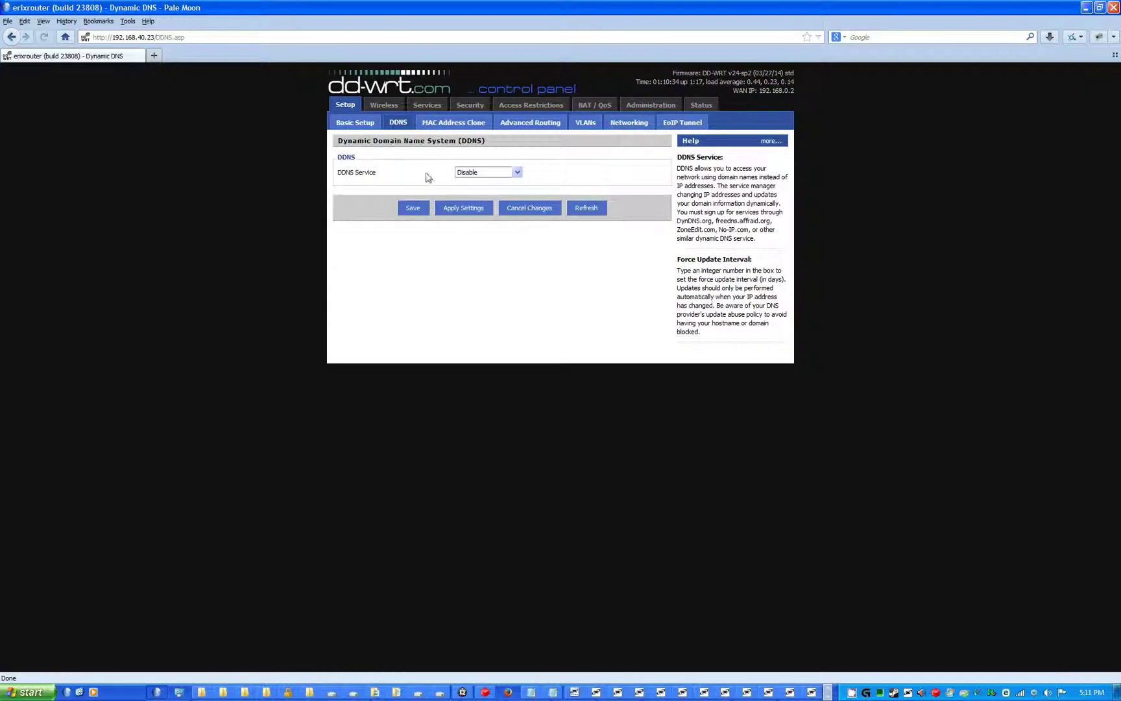
pyautogui.click(453, 122)
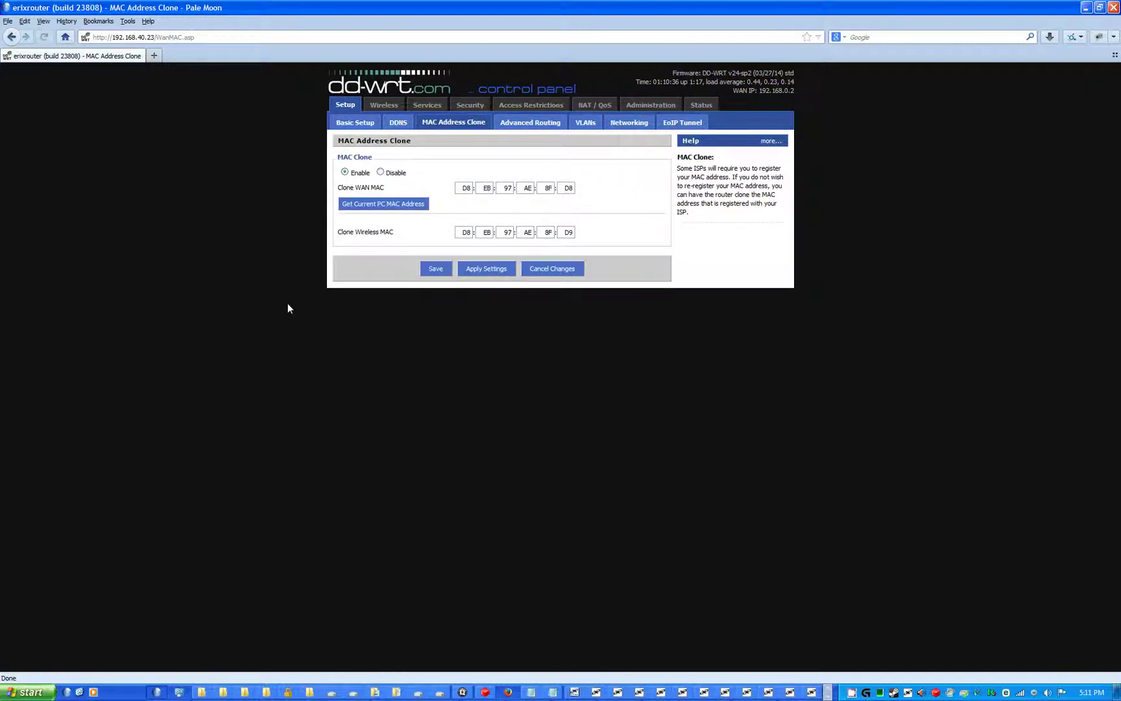
# Step: Load the Advanced Routing sub-tab and wait for its operating mode and static routing fields
pyautogui.click(529, 122)
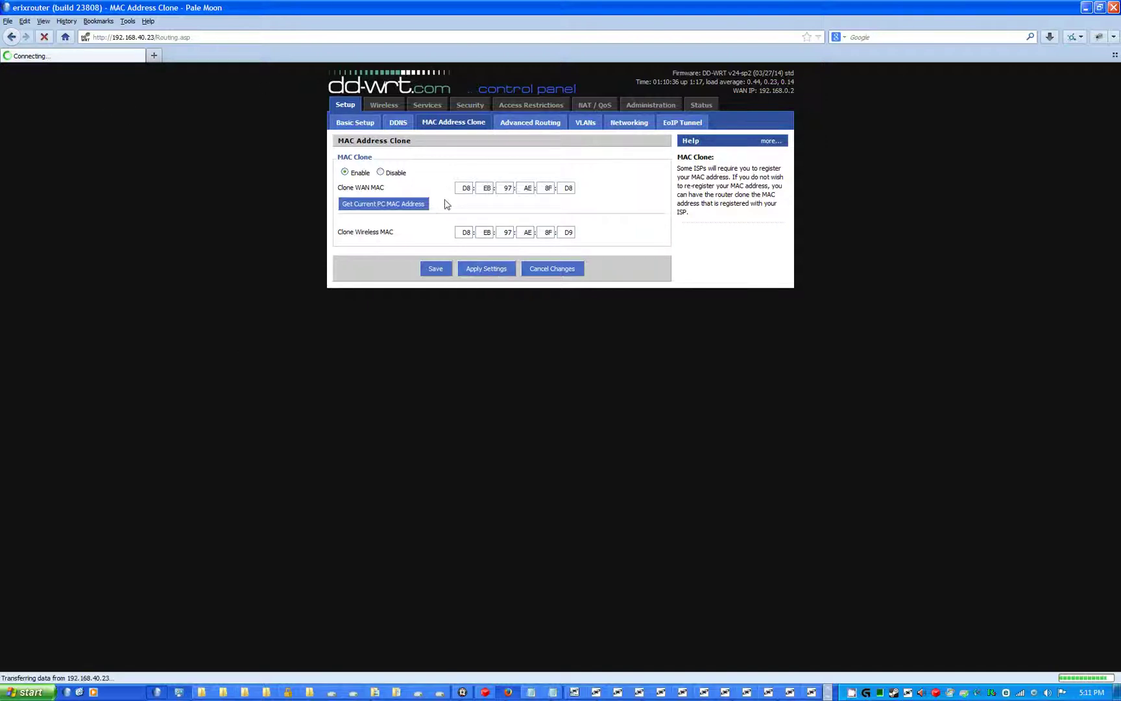
pyautogui.click(453, 122)
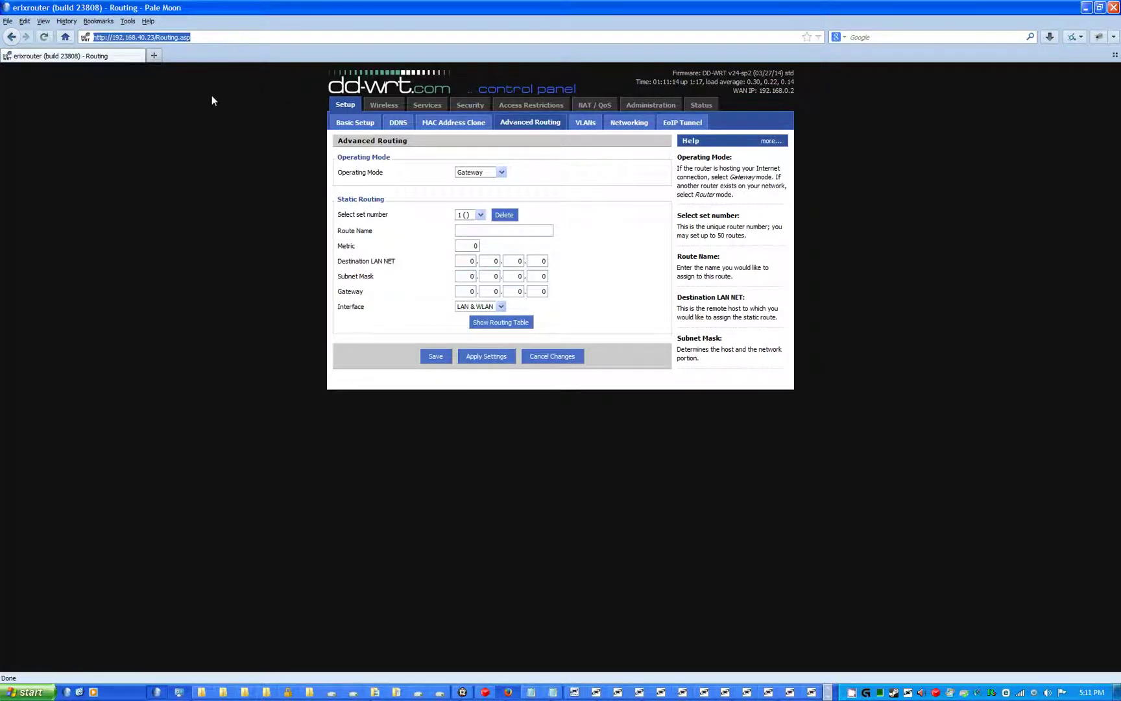
pyautogui.click(302, 155)
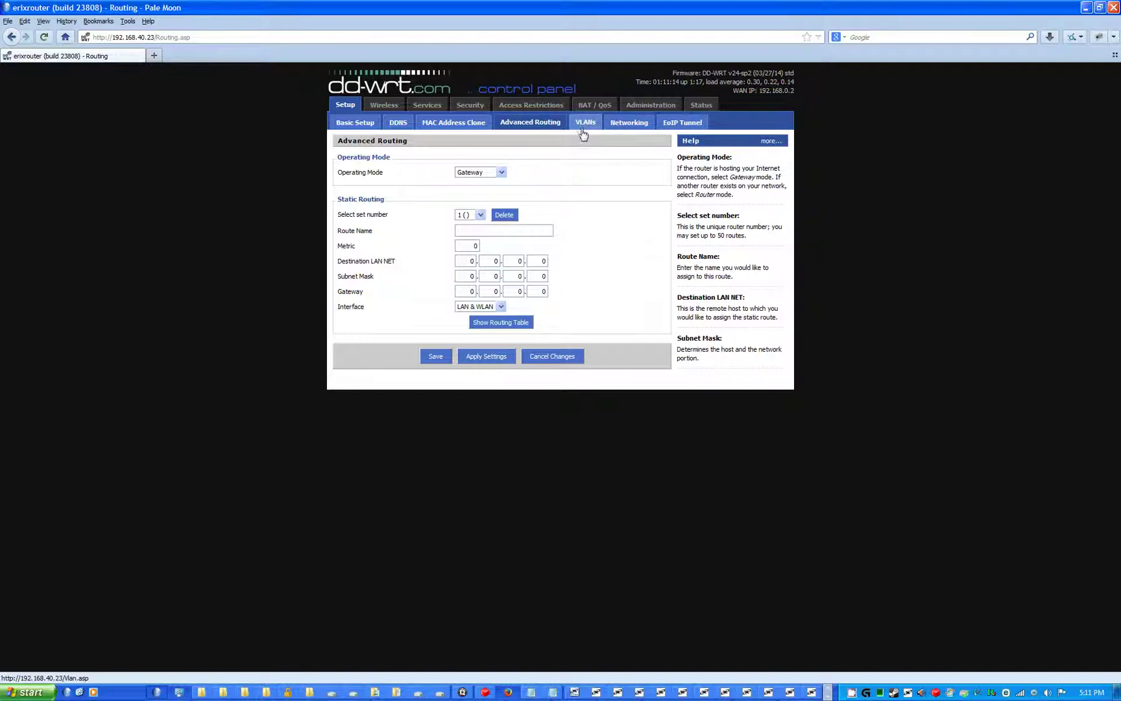